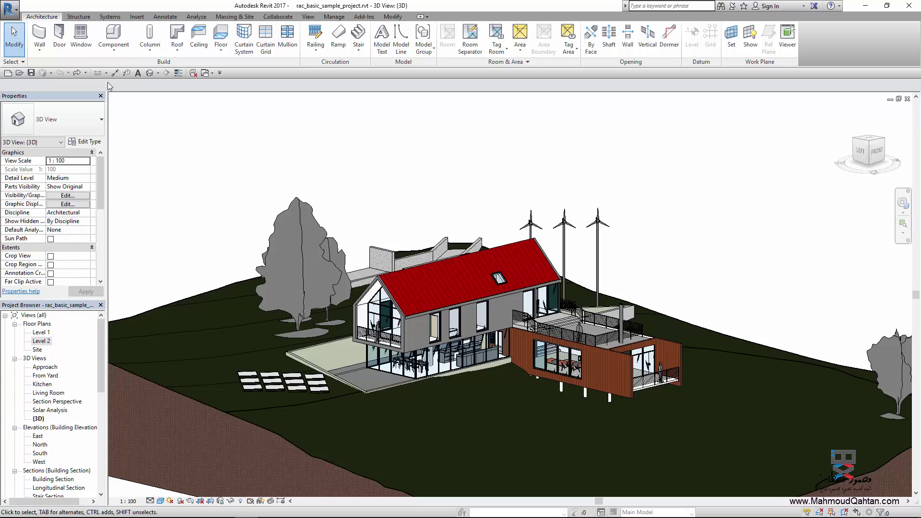
Create a Walls-category in-place family with the default name and start a solid sweep
left_click(116, 51)
left_click(129, 82)
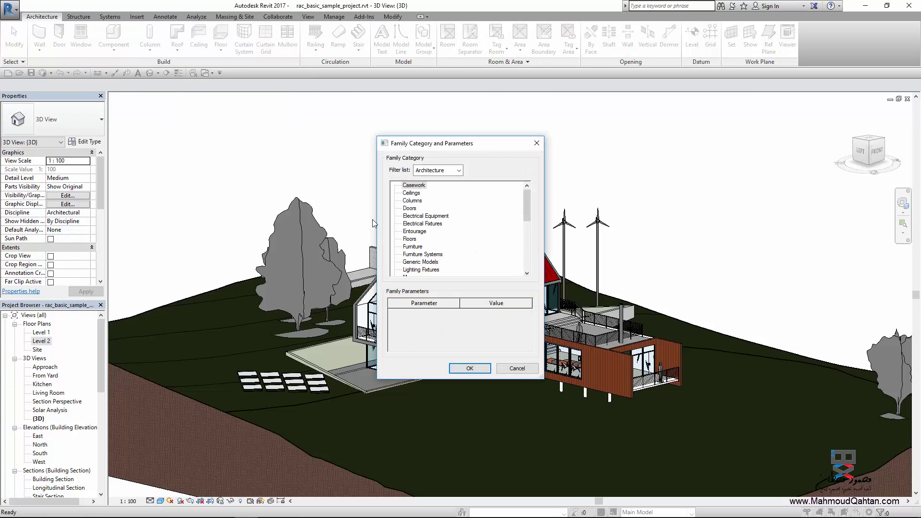
left_click_drag(525, 194, 526, 243)
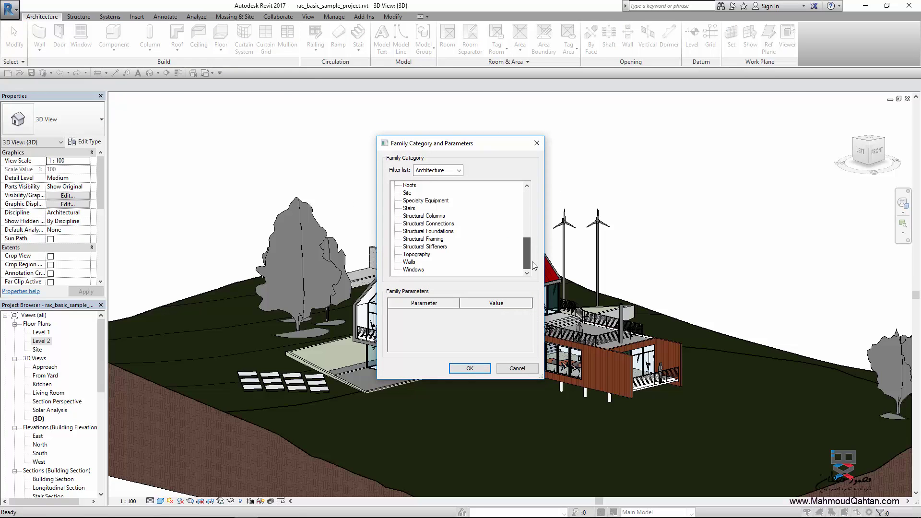
left_click(412, 263)
left_click(470, 368)
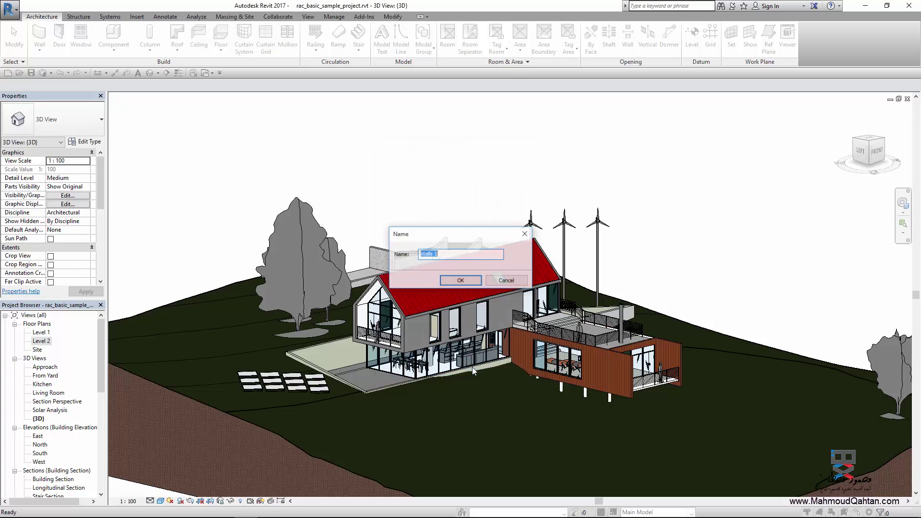
left_click(463, 279)
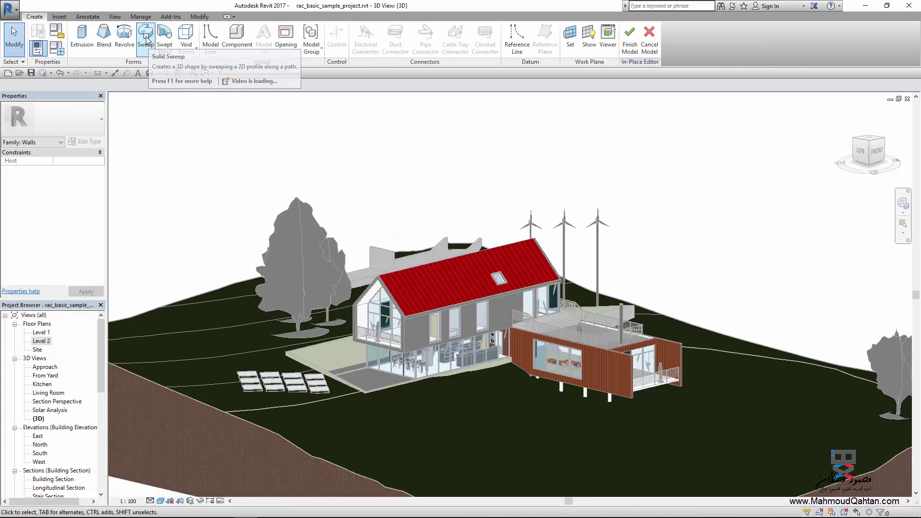
left_click(145, 39)
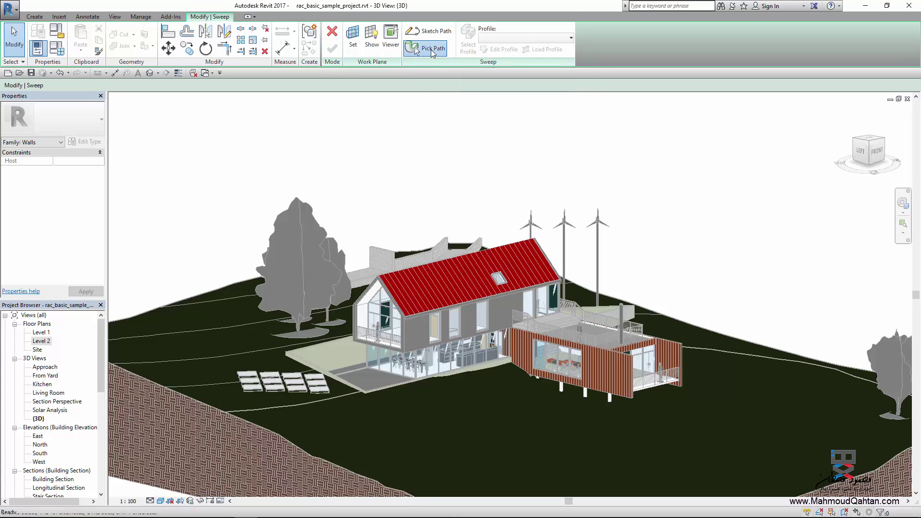
Pick the left wall, front beam, upper-right slab and right wall top edges as the sweep path
left_click(431, 49)
scroll(473, 210, "up", 5)
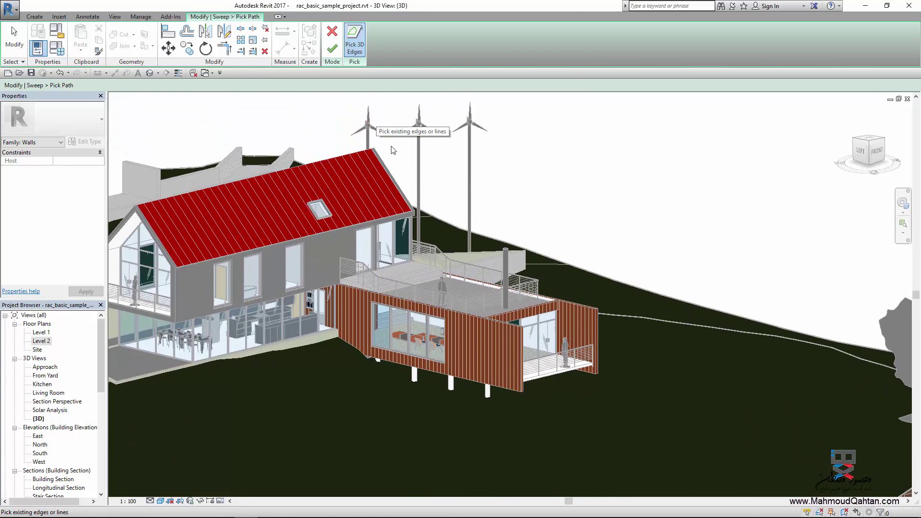
scroll(503, 343, "up", 2)
mouse_move(502, 343)
middle_mouse_down("shift")
mouse_move(500, 307)
mouse_move(451, 350)
middle_mouse_up("shift")
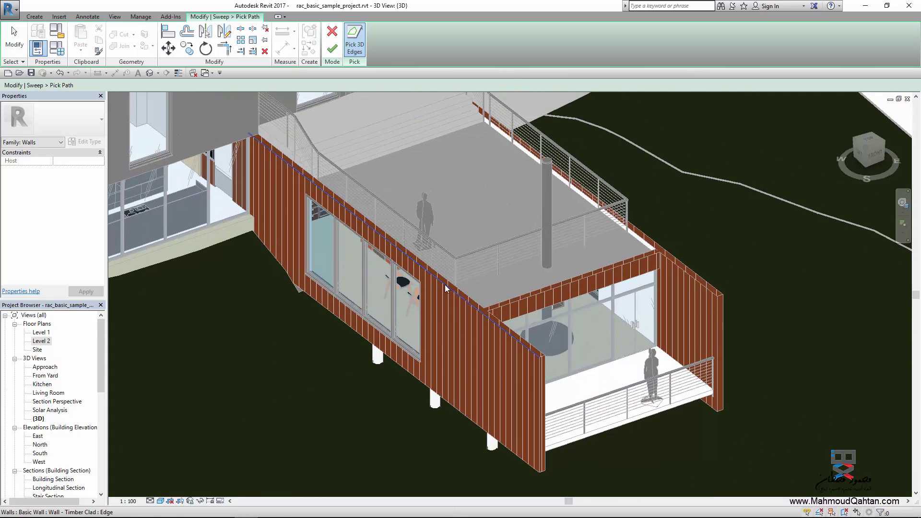
scroll(560, 339, "up", 1)
scroll(536, 367, "up", 1)
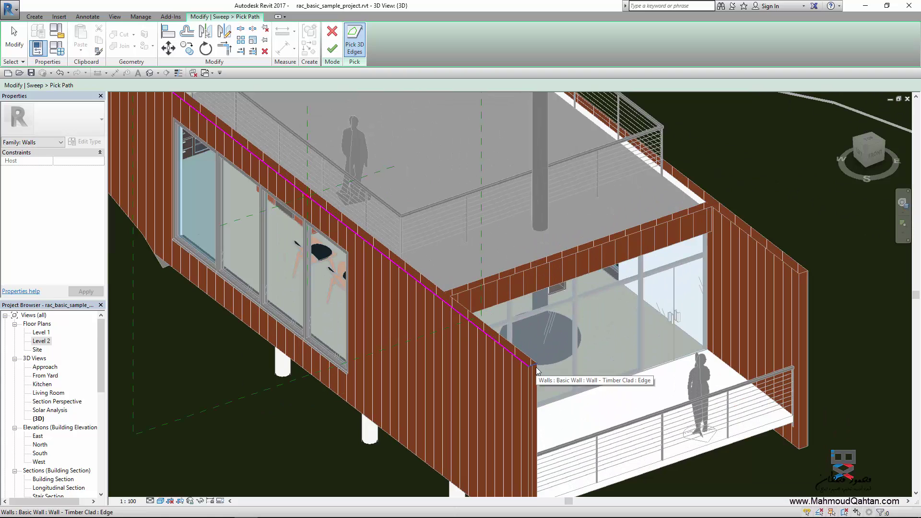
left_click(502, 336)
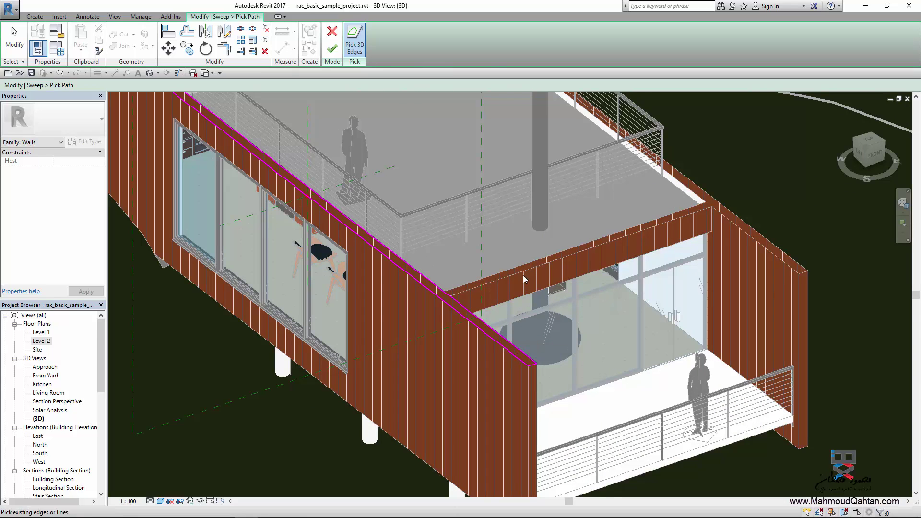
left_click(525, 274)
left_click(662, 168)
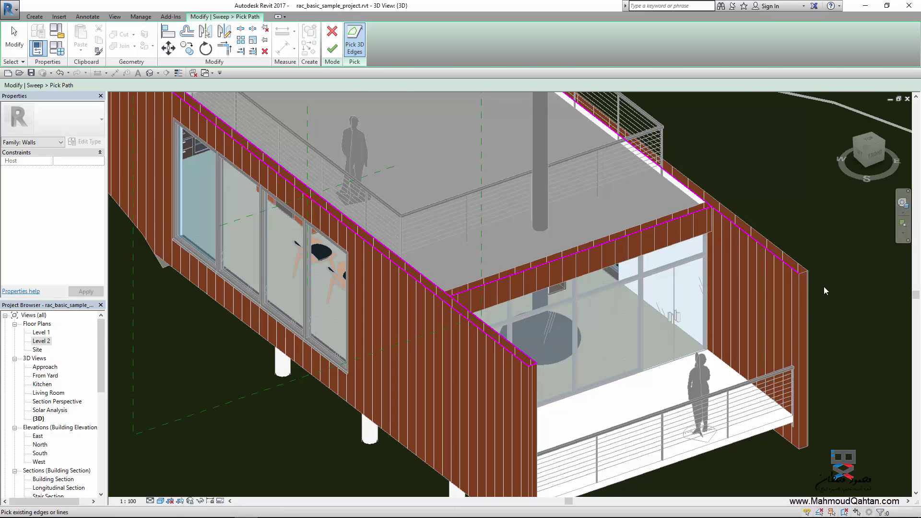
left_click(803, 277)
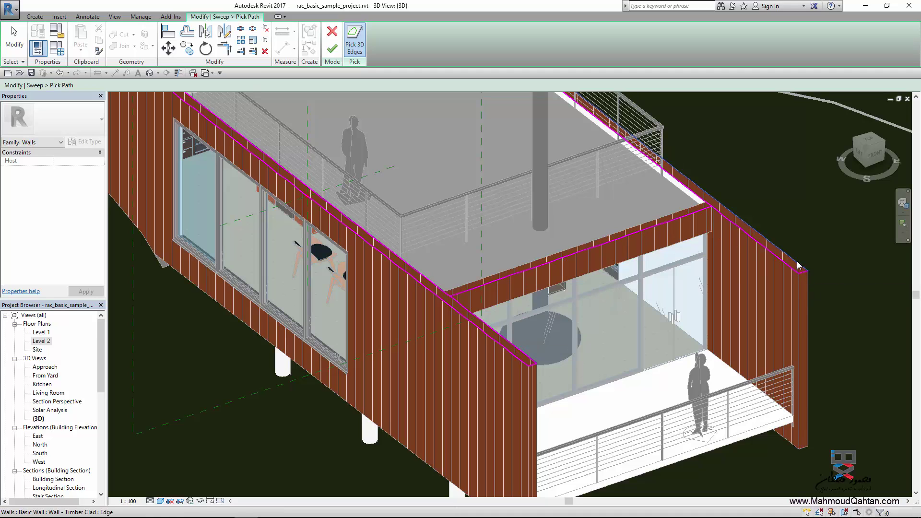
left_click(792, 261)
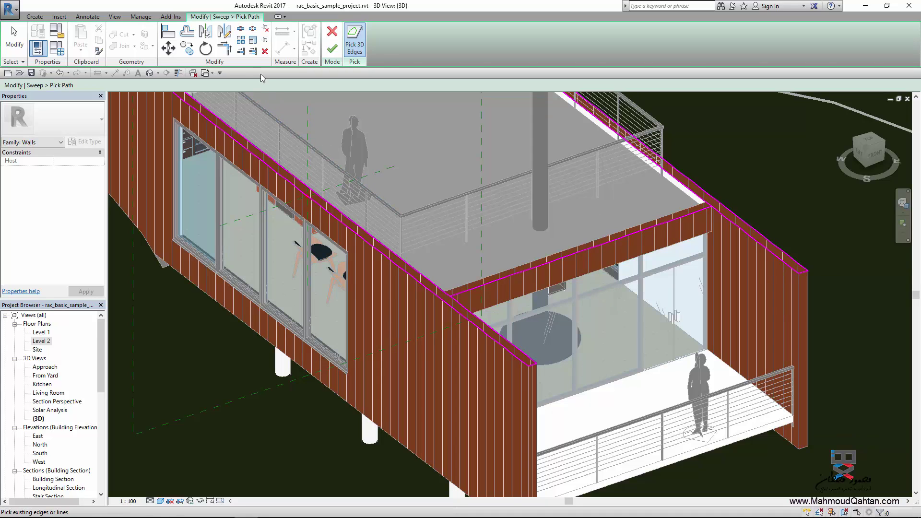
left_click(226, 49)
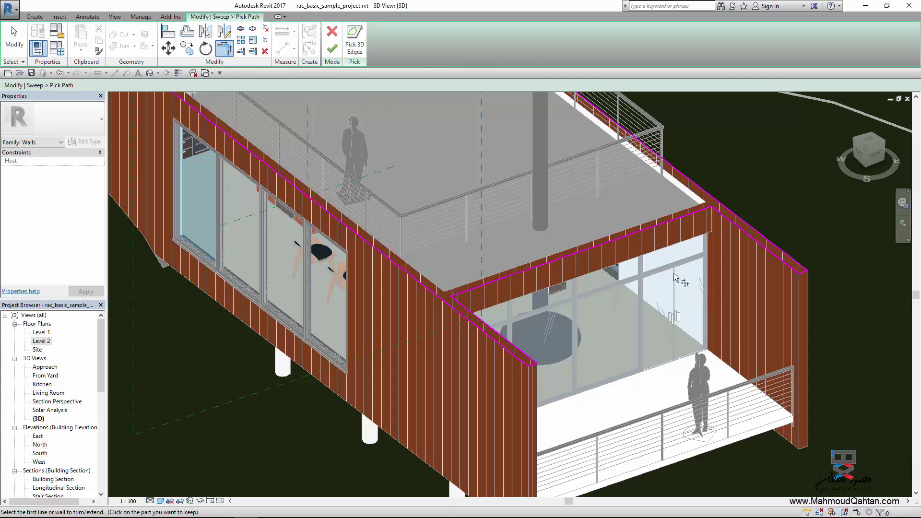
Add the timber-clad box's front floor edge to the sweep path
scroll(670, 263, "down", 3)
scroll(669, 260, "up", 3)
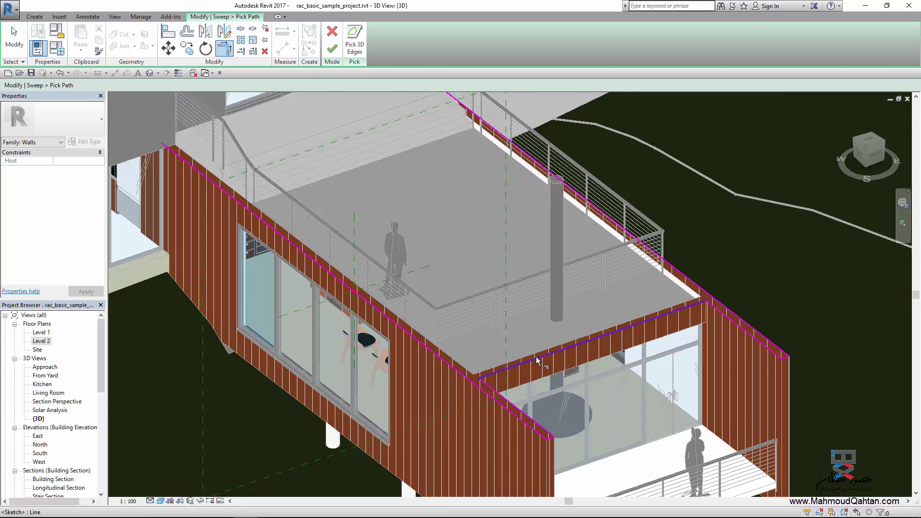
left_click(536, 356)
scroll(447, 317, "down", 1)
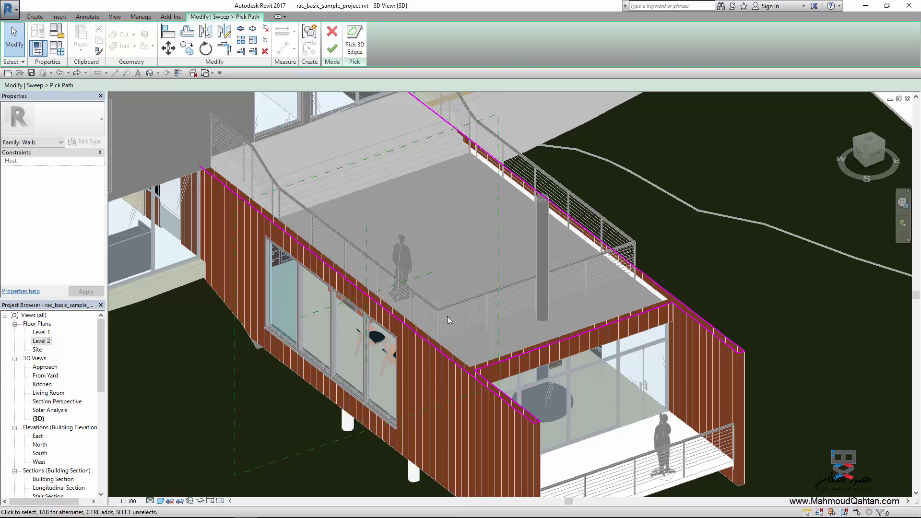
Finish the sweep path and edit its profile in the South elevation at the wall top
left_click(332, 49)
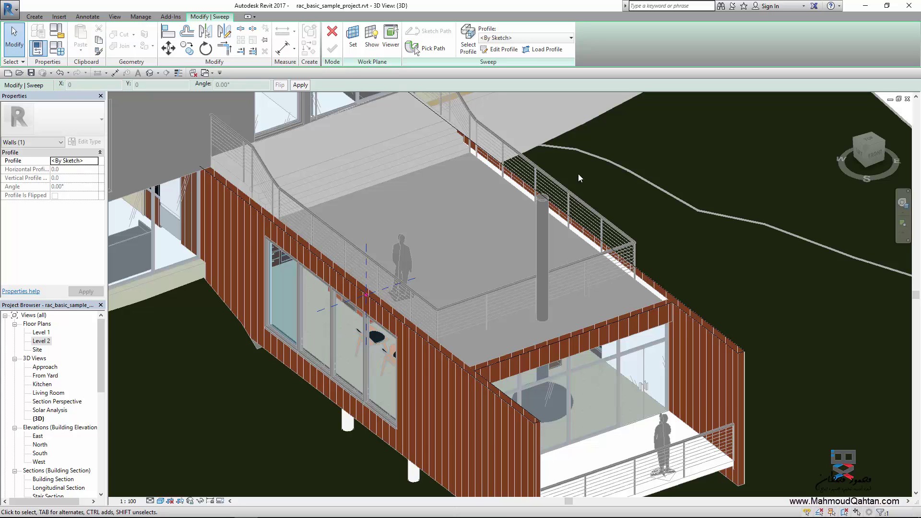
left_click(499, 50)
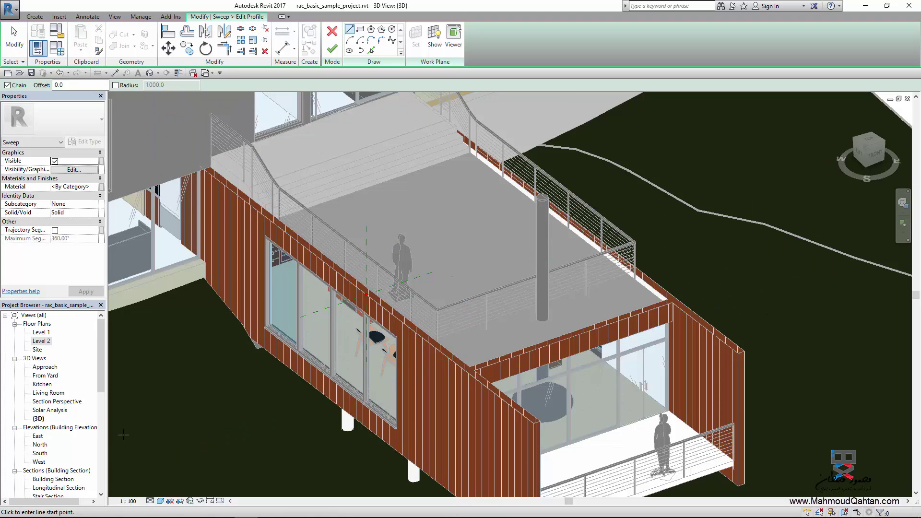
double_click(42, 454)
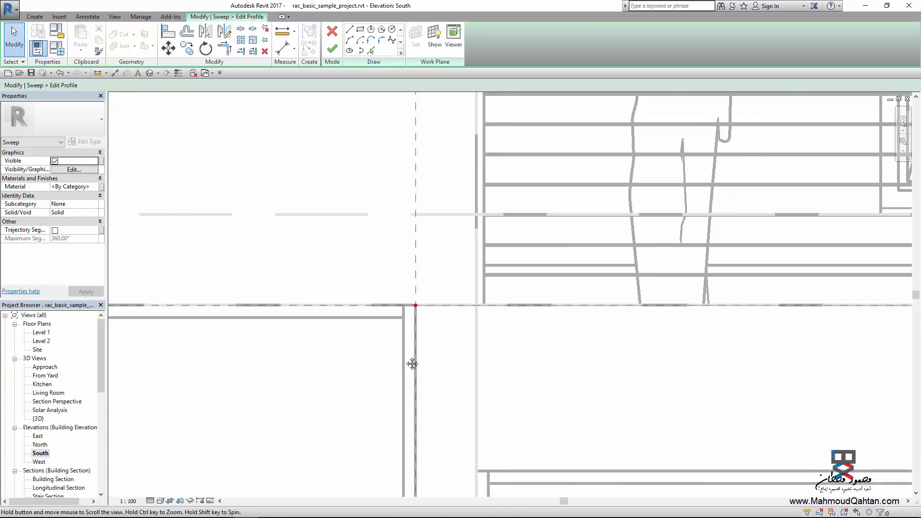
scroll(411, 360, "down", 1)
scroll(496, 308, "up", 2)
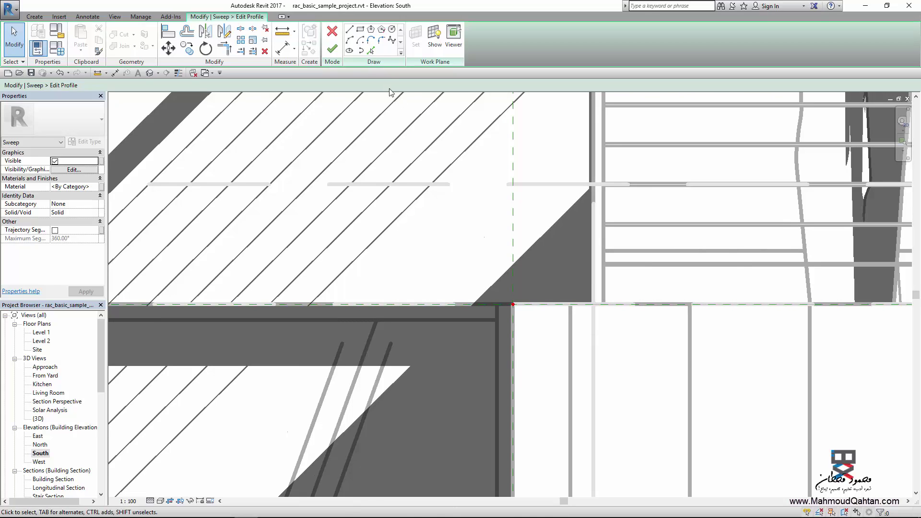
Draw a first 50-long profile line from the wall's top corner
left_click(350, 32)
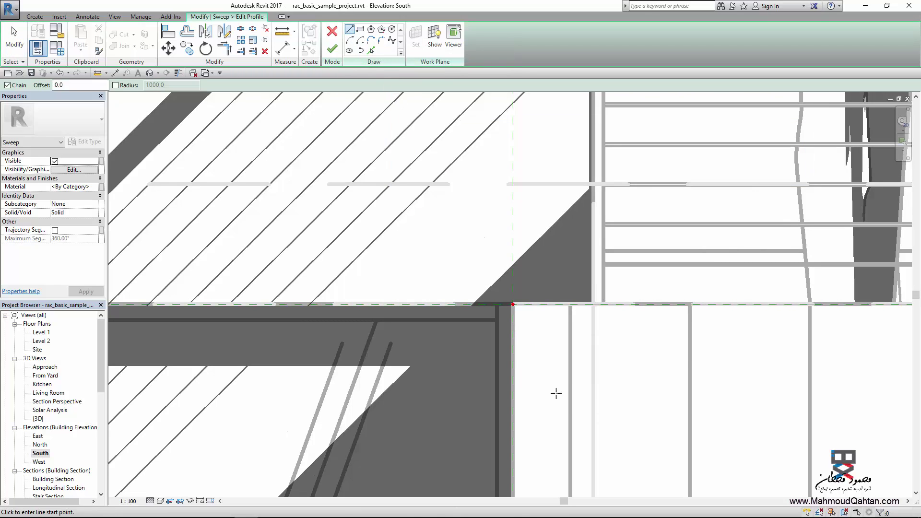
left_click(513, 304)
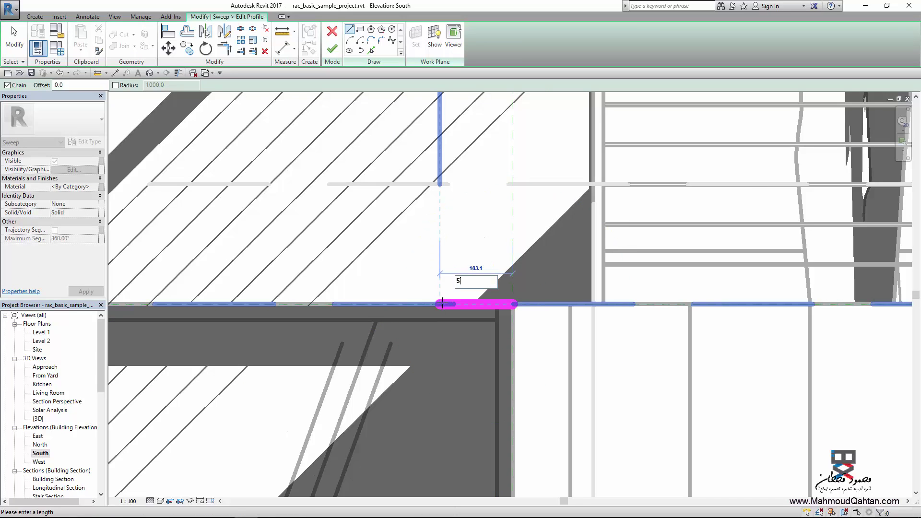
type("50")
key("Return")
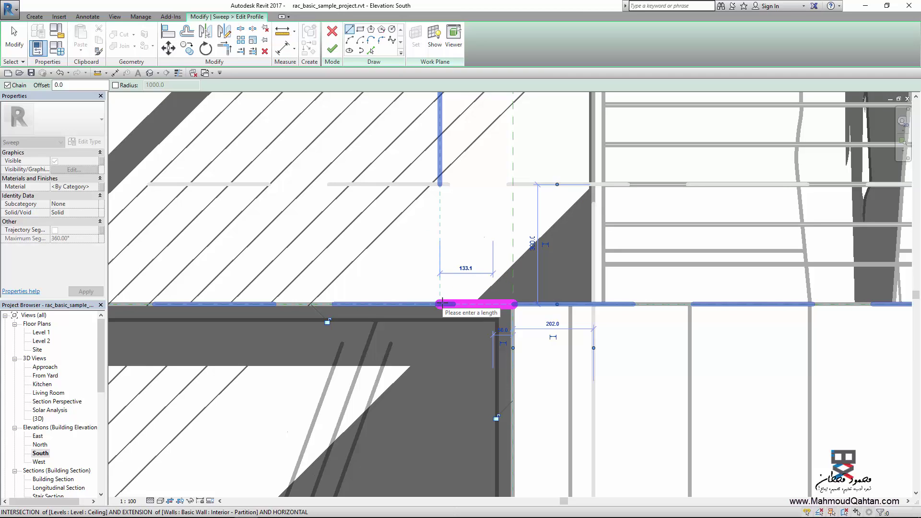
key("t")
key("r")
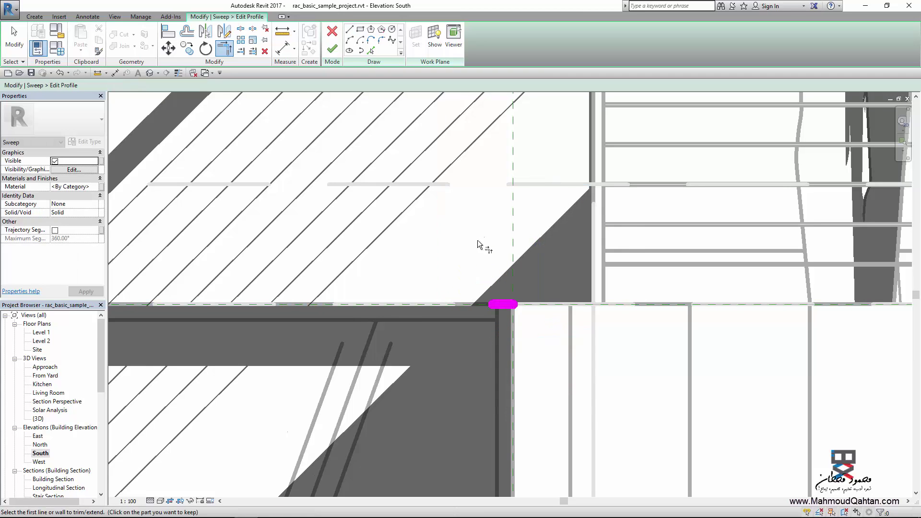
Sketch profile segments of 100, 50, 100, 250 and 250 in sequence
left_click(350, 30)
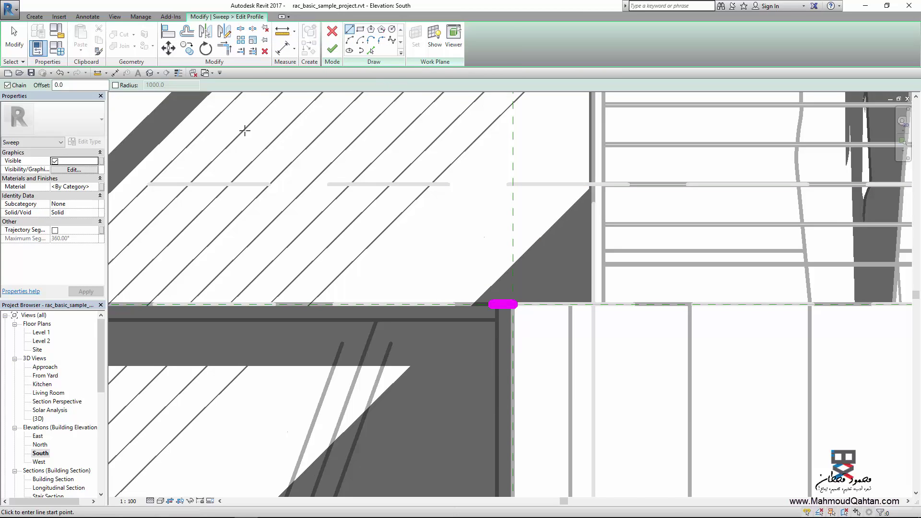
left_click(493, 304)
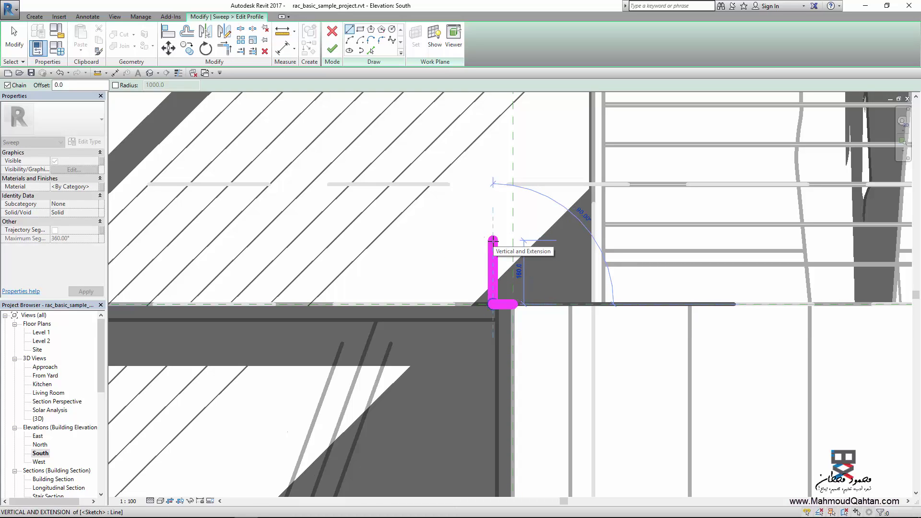
type("100")
key("Return")
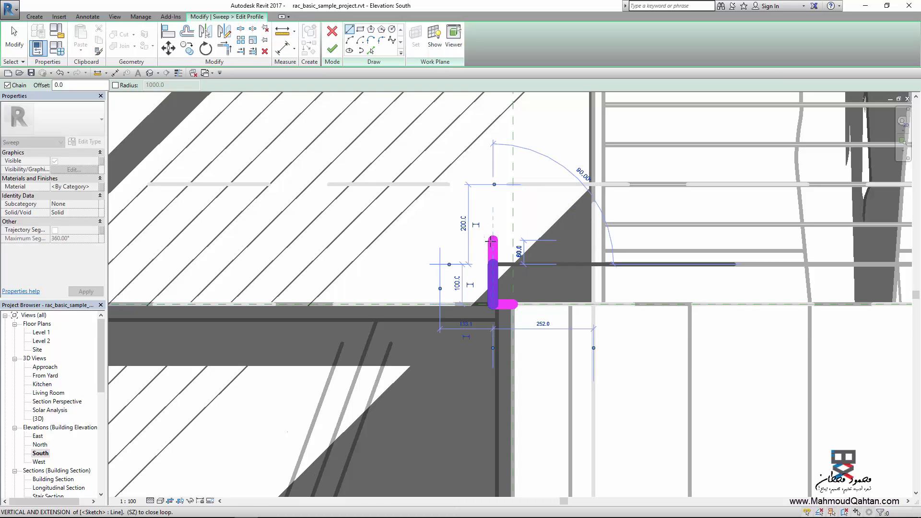
type("5")
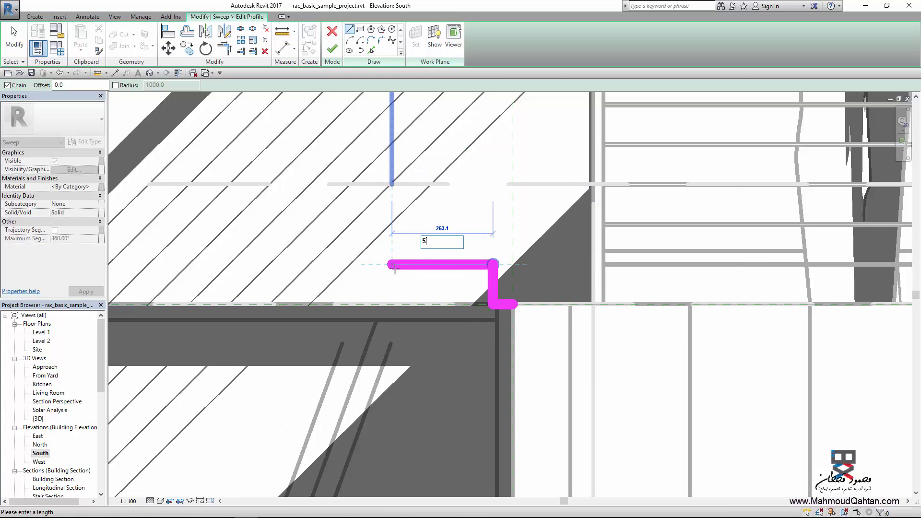
type("0")
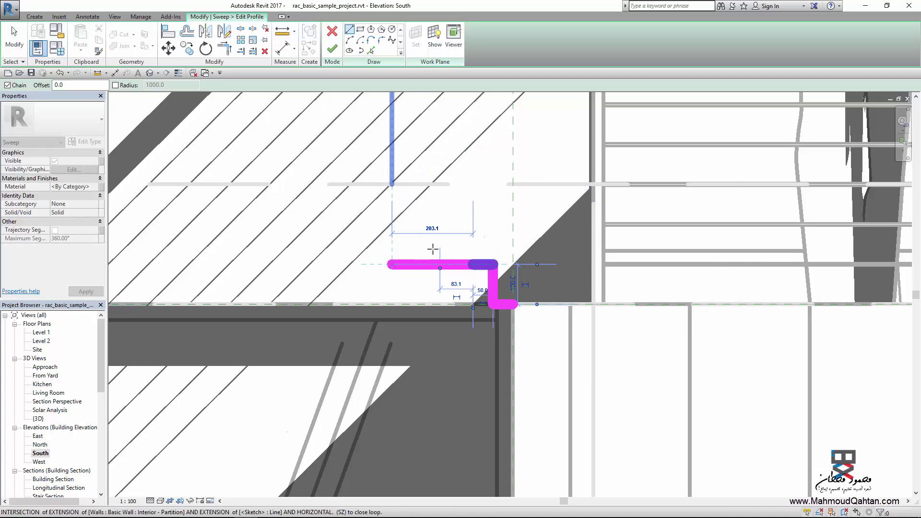
key("Return")
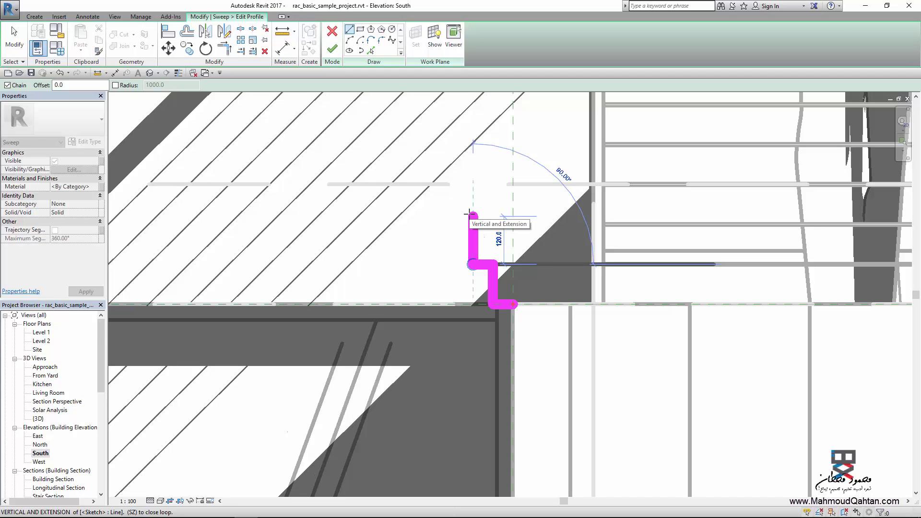
type("100")
key("Return")
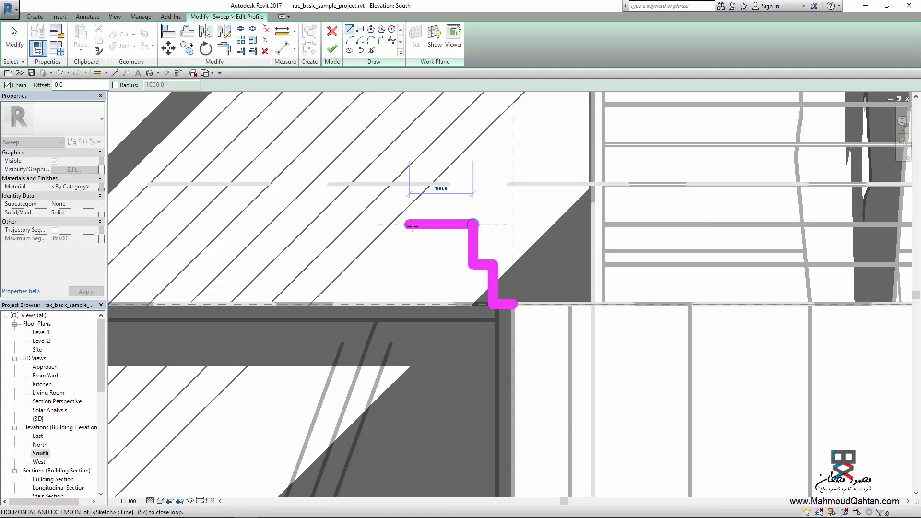
type("2")
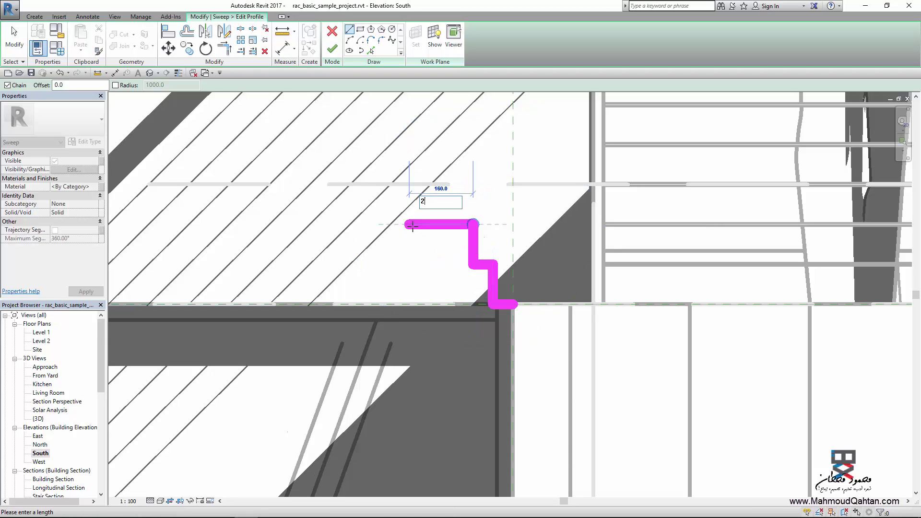
type("50")
key("Return")
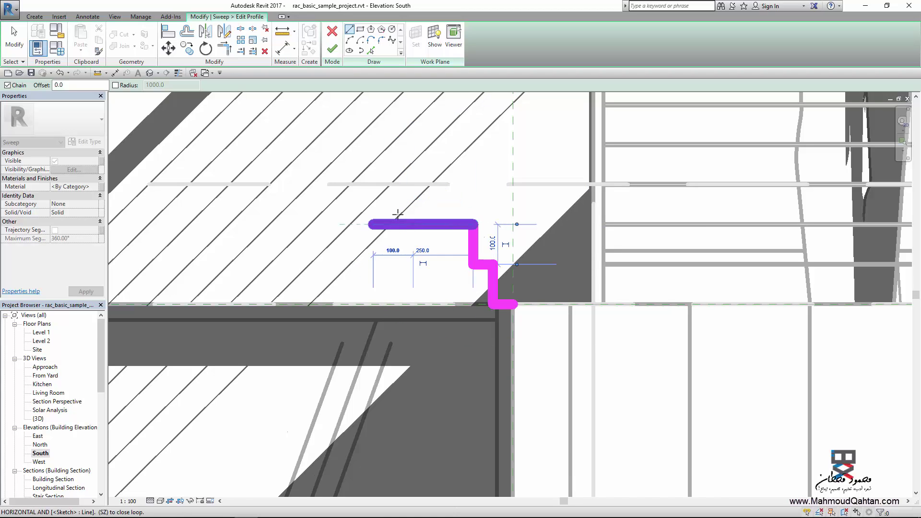
type("25")
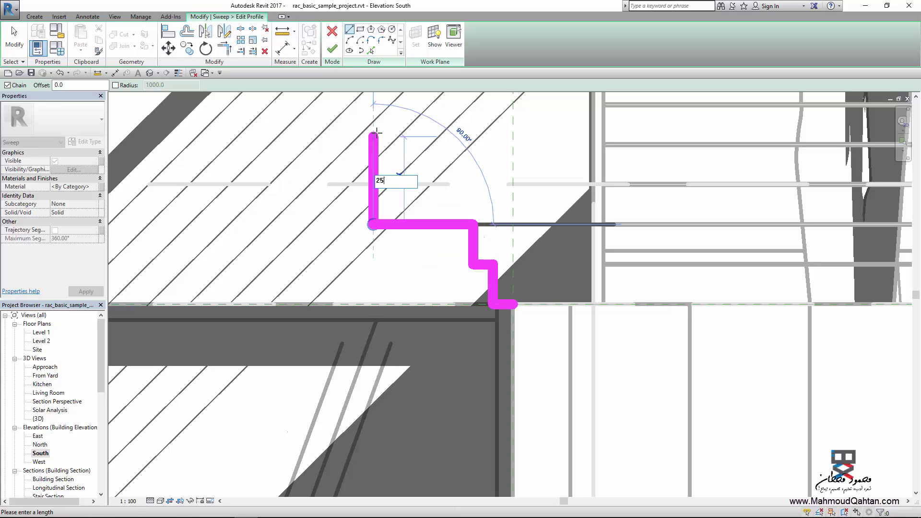
type("0")
key("Return")
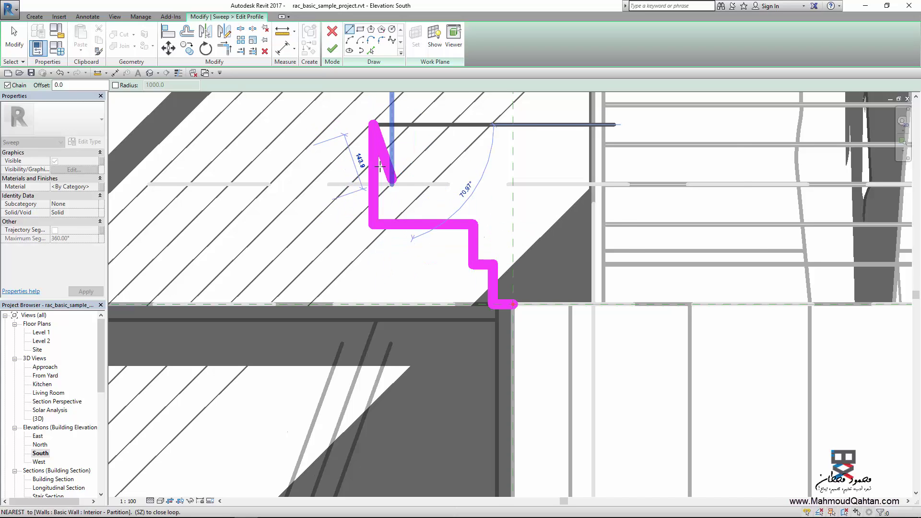
Add 100 and 100 edges, then close the outline at the reference plane
scroll(364, 182, "down", 2)
scroll(339, 259, "up", 2)
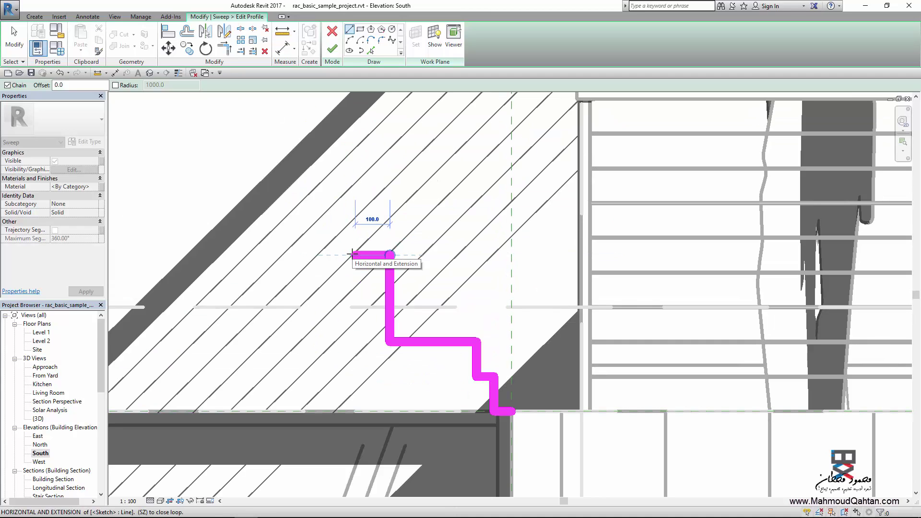
type("5100")
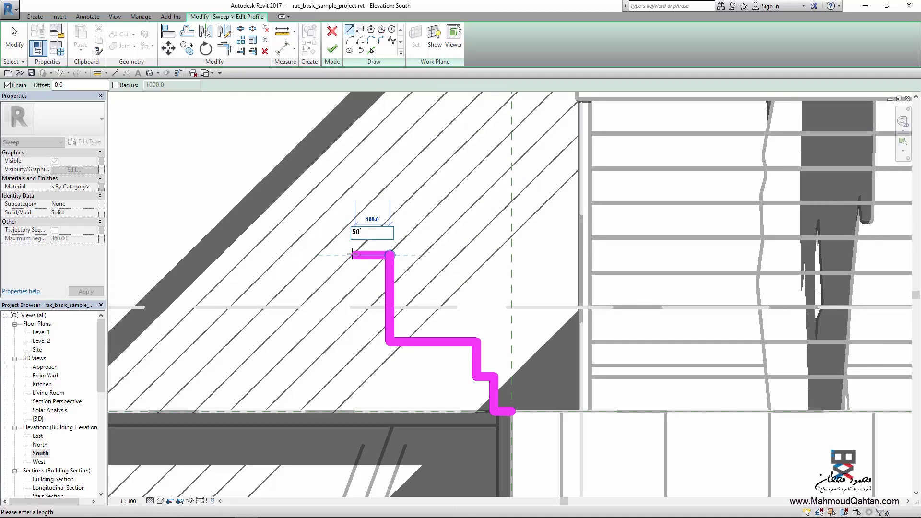
key("Return")
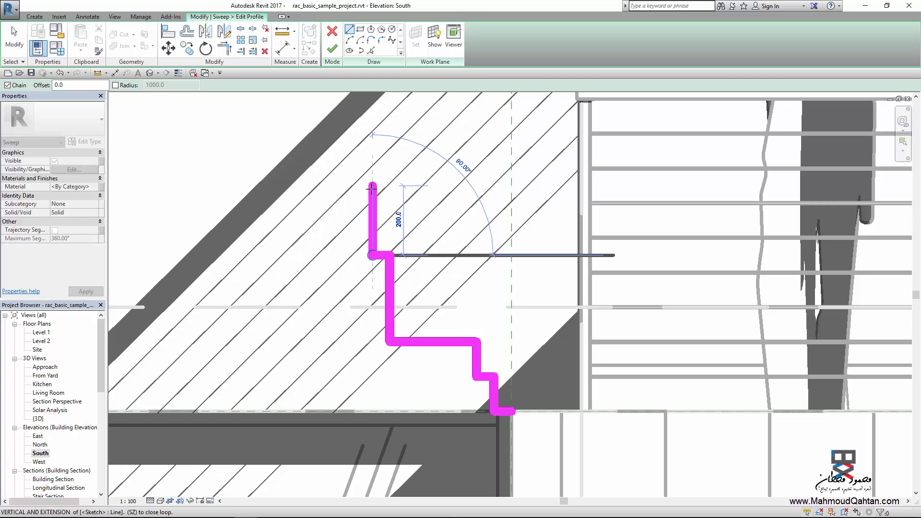
type("100")
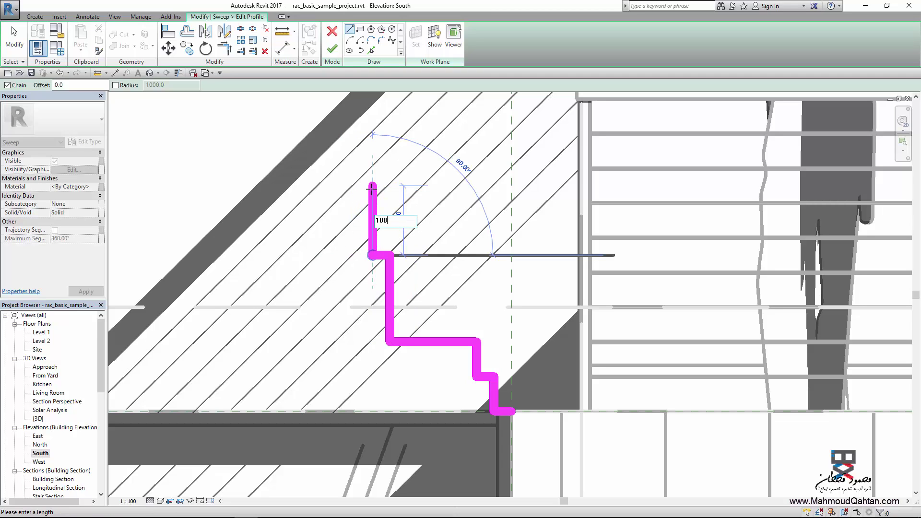
key("Return")
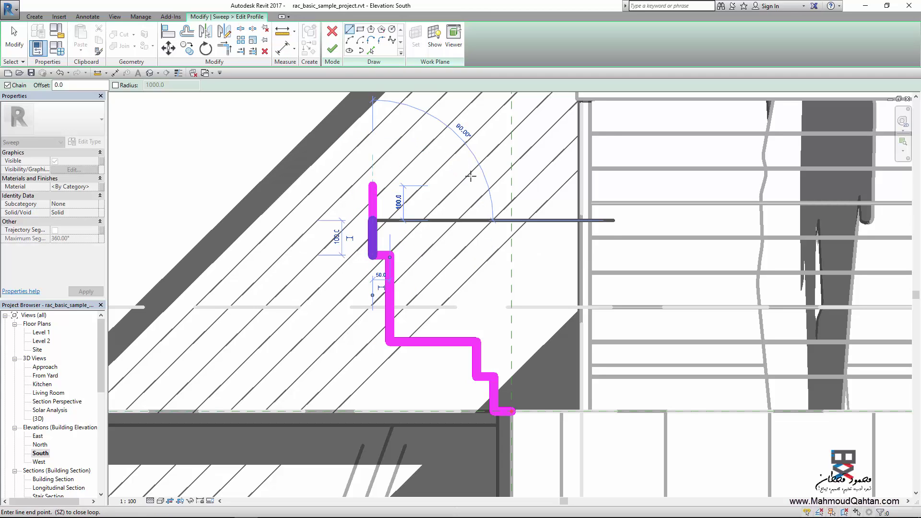
left_click(513, 220)
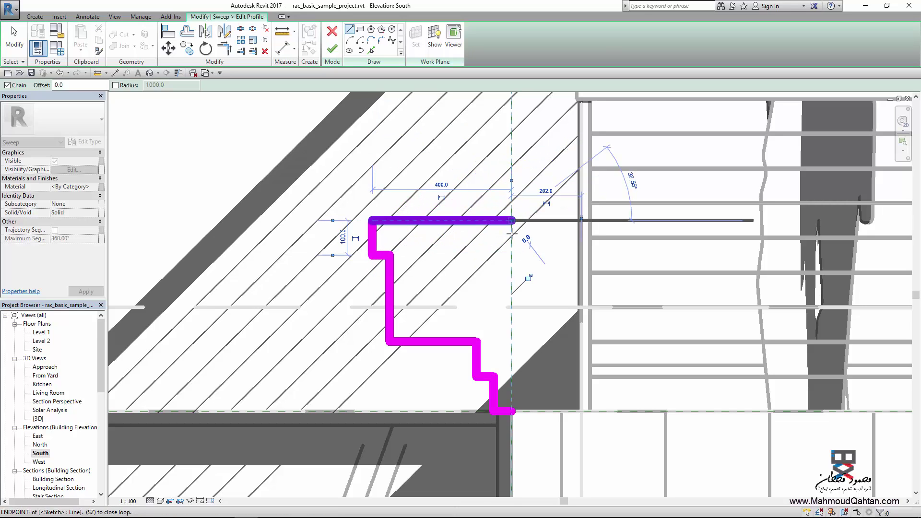
left_click(514, 410)
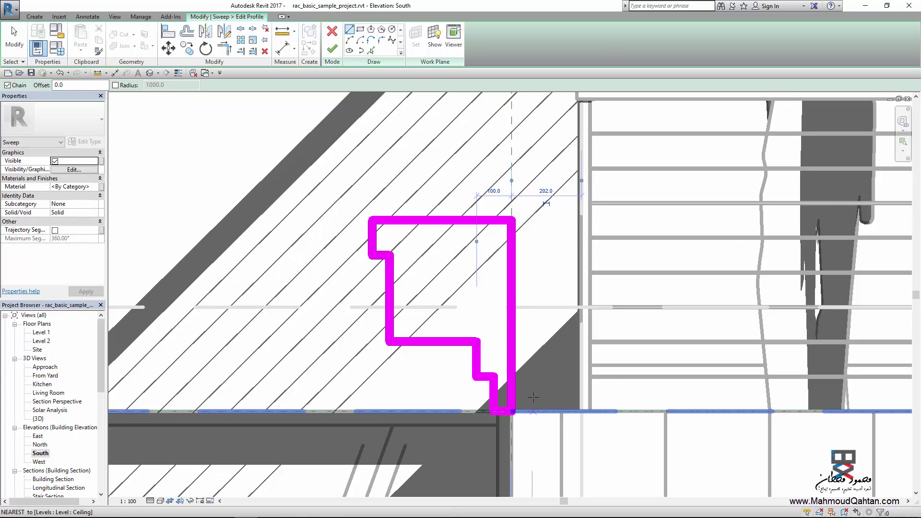
Draw a 250-radius start-end-radius arc between the profile's inner corners
key("Escape")
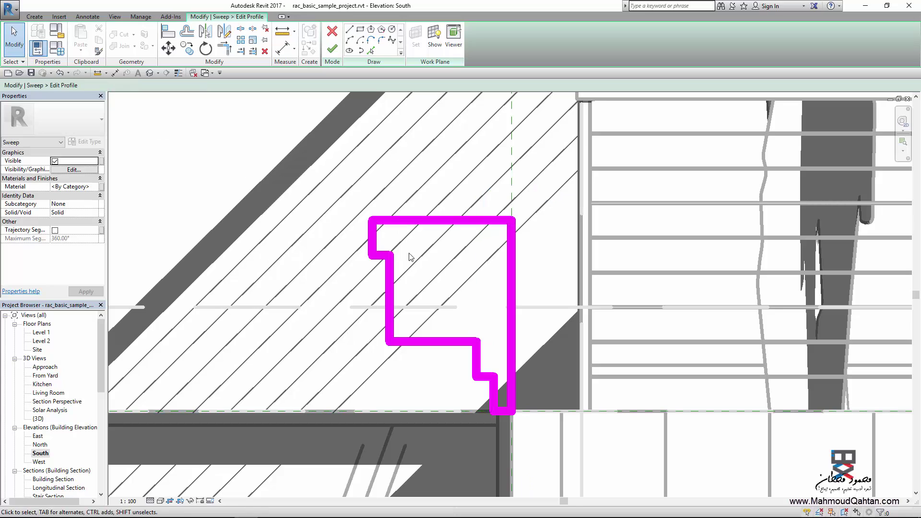
left_click(350, 40)
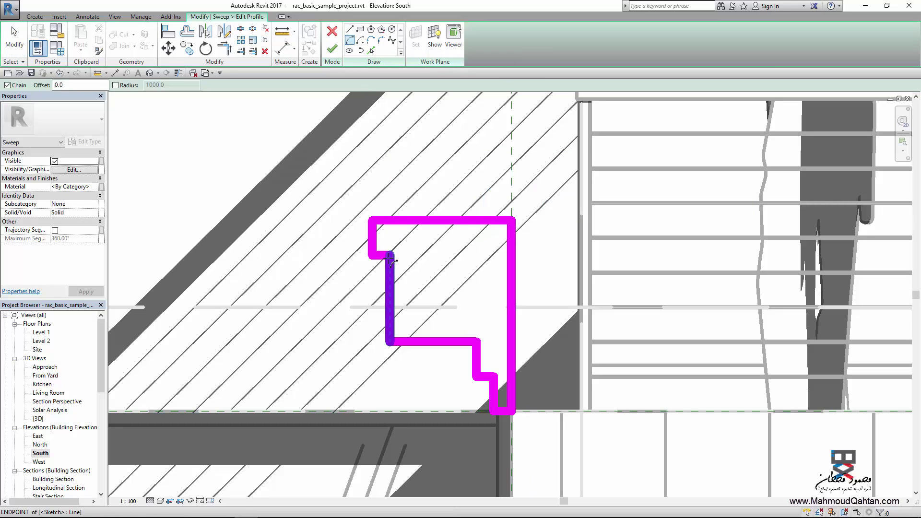
left_click(389, 255)
left_click(478, 341)
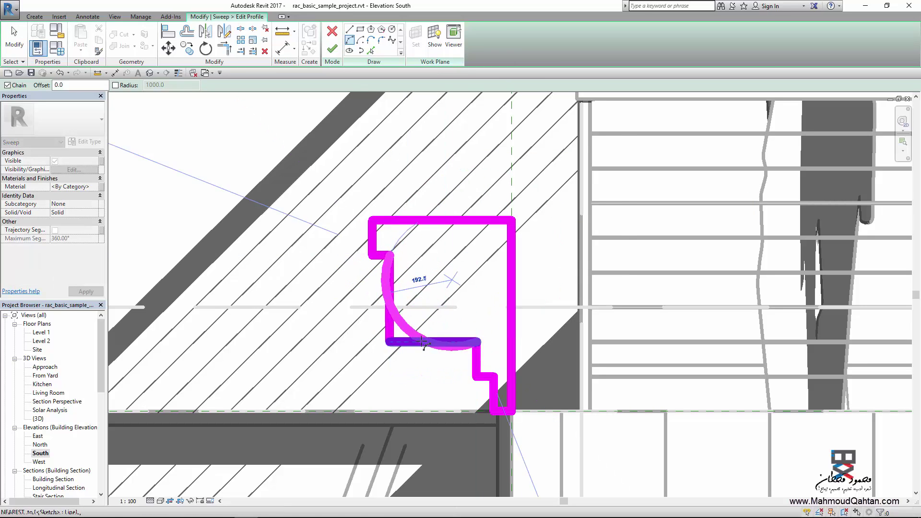
left_click(409, 317)
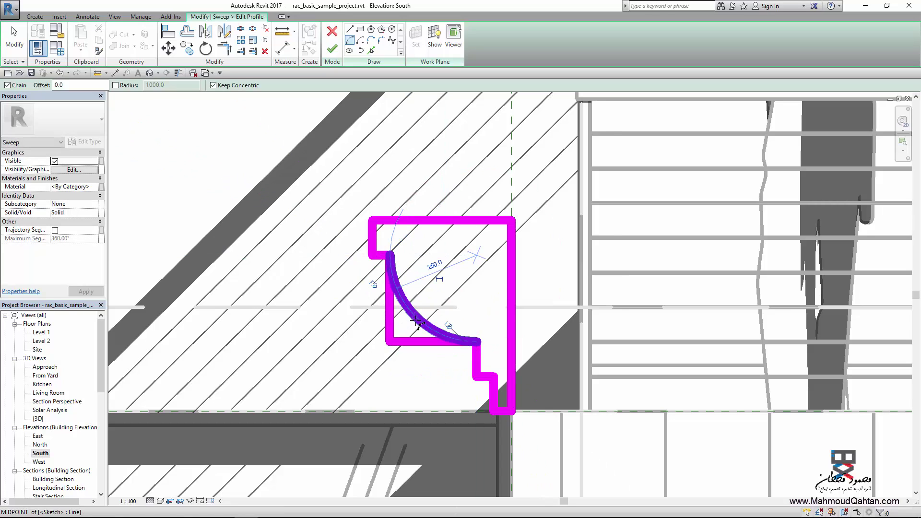
left_click(4, 35)
Delete the straight bottom and left edges the arc replaces
left_click(416, 342)
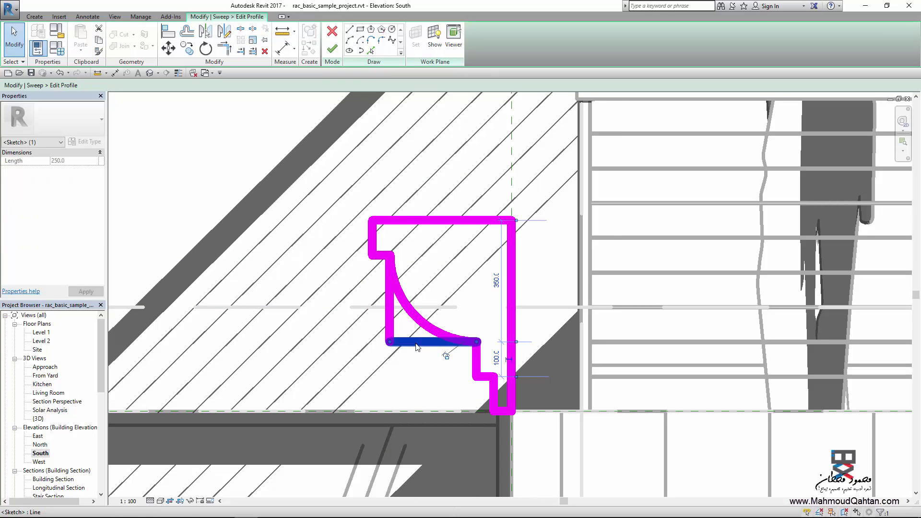
key("Delete")
left_click(388, 321)
key("Delete")
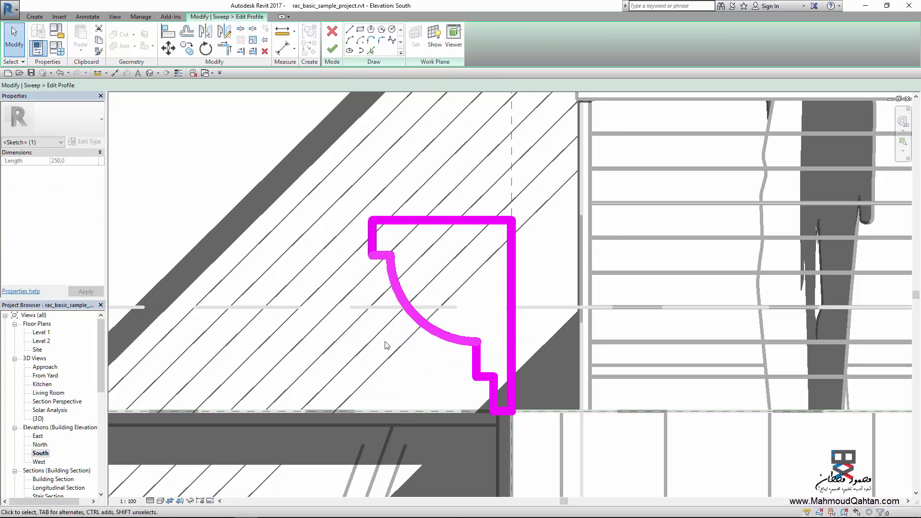
scroll(380, 316, "down", 2)
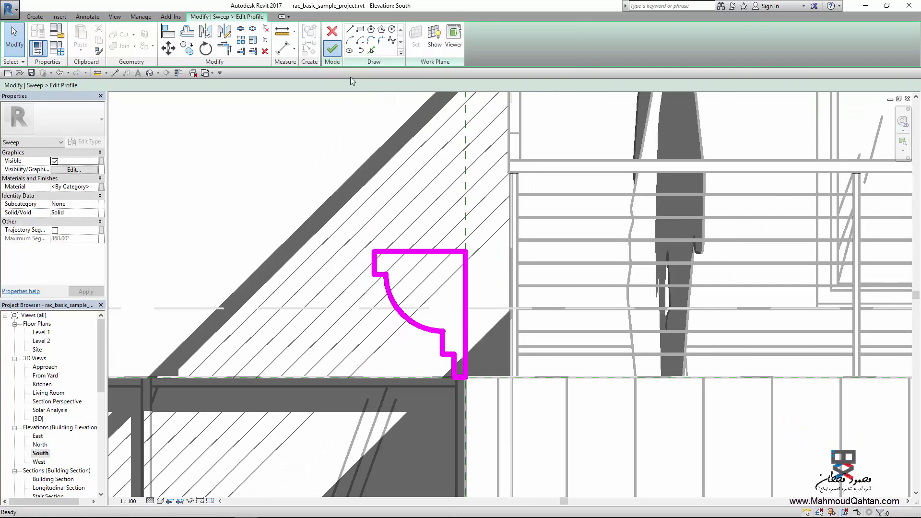
Finish the cornice profile sketch and view the house in Default 3D View
left_click(332, 48)
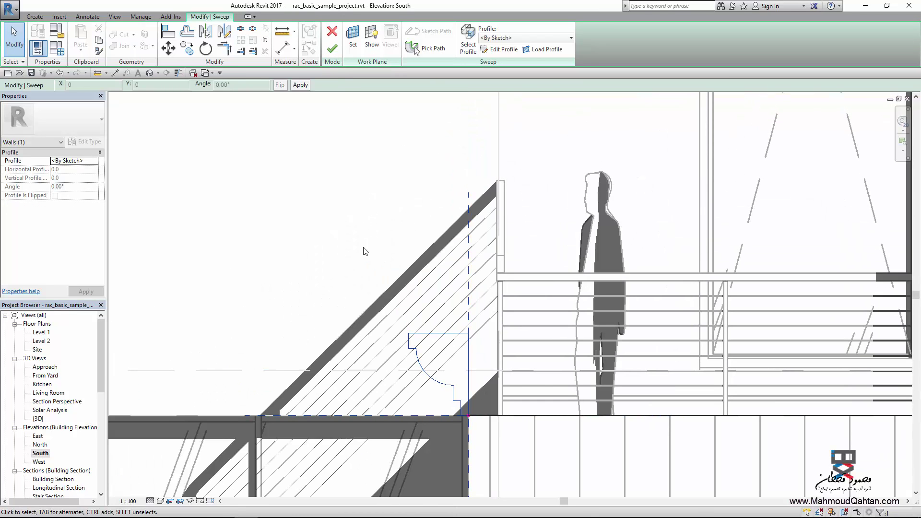
left_click(150, 73)
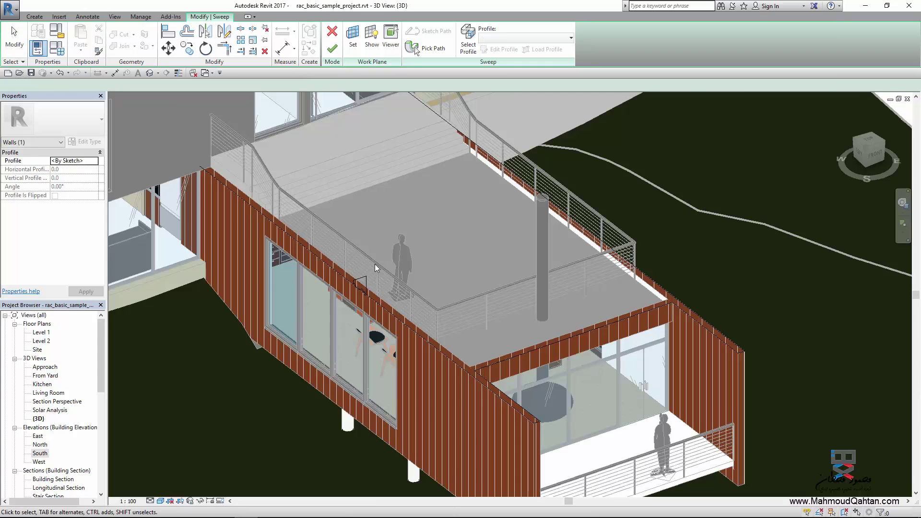
scroll(391, 277, "up", 3)
scroll(390, 275, "up", 2)
scroll(390, 276, "down", 4)
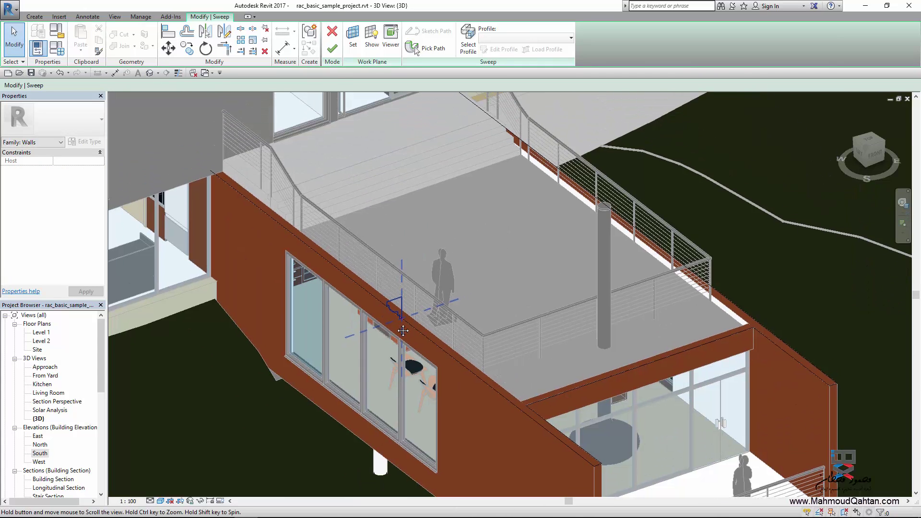
scroll(403, 330, "up", 3)
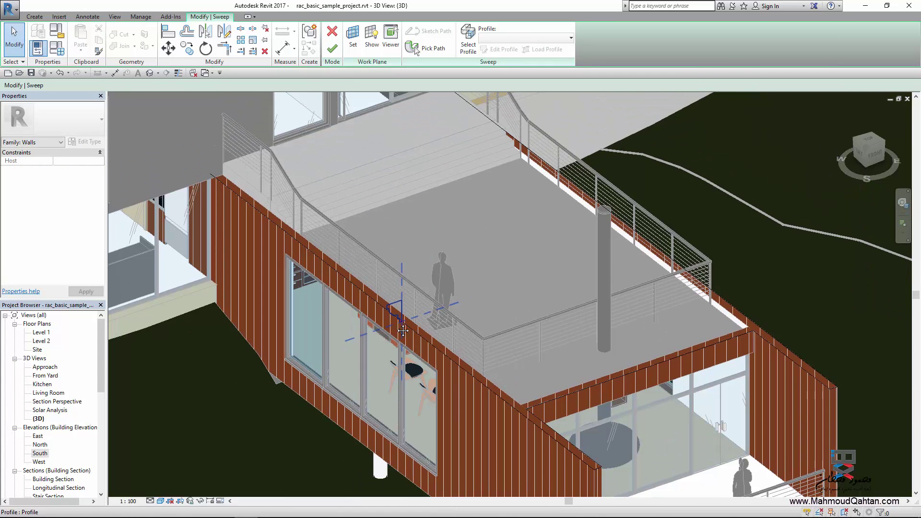
Finish the cornice sweep, orbit to inspect it, then open the Level 2 plan
left_click(332, 48)
mouse_move(480, 288)
middle_mouse_down("shift")
mouse_move(530, 323)
mouse_move(416, 256)
middle_mouse_up("shift")
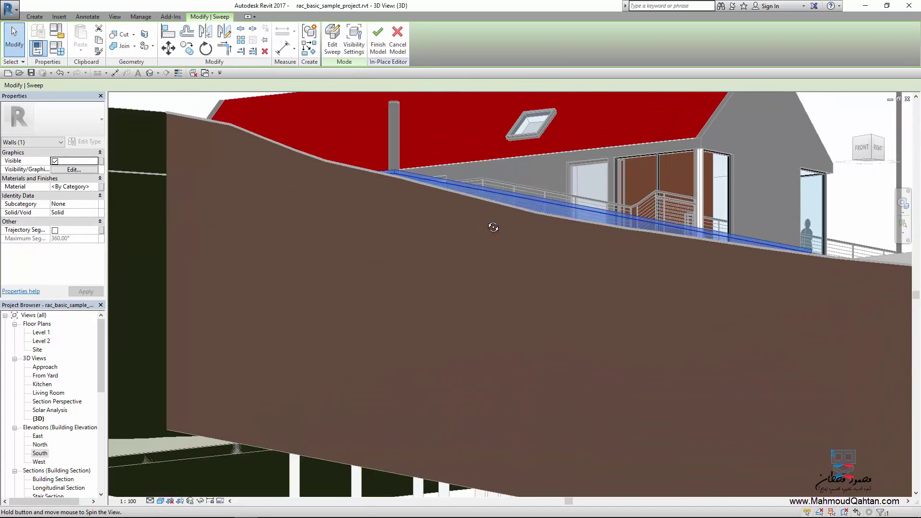
scroll(416, 255, "up", 2)
left_click(354, 279)
scroll(354, 279, "up", 2)
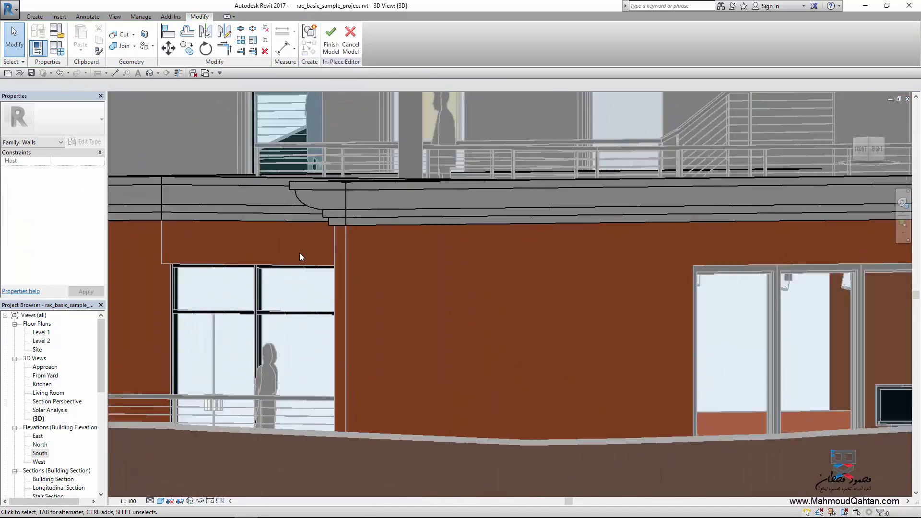
scroll(299, 252, "up", 2)
mouse_move(331, 268)
middle_mouse_down("shift")
mouse_move(392, 301)
mouse_move(315, 291)
middle_mouse_up("shift")
scroll(392, 302, "down", 2)
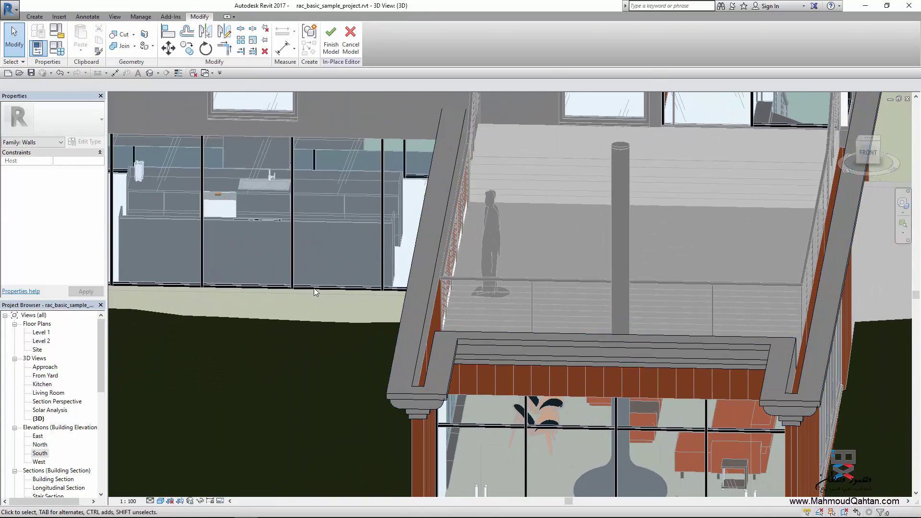
double_click(47, 341)
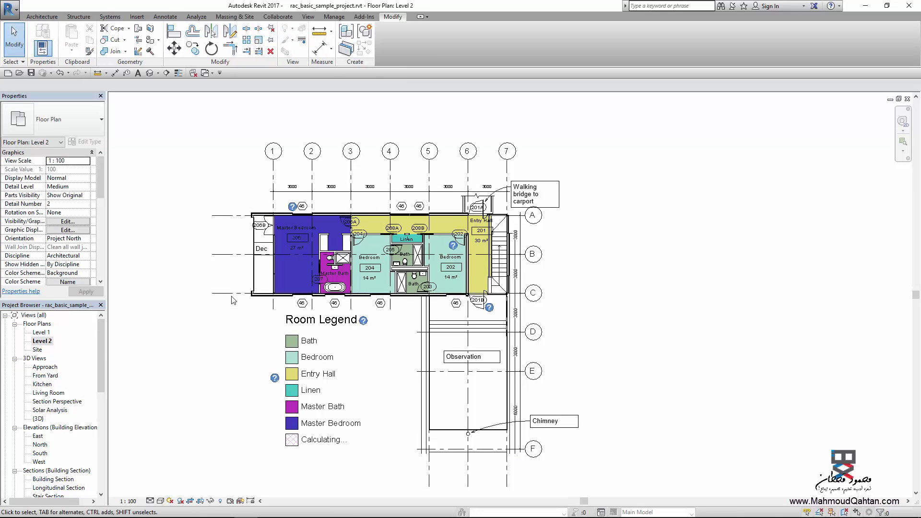
Draw Section 1 across the Level 2 plan through the Observation deck and open it
left_click(166, 73)
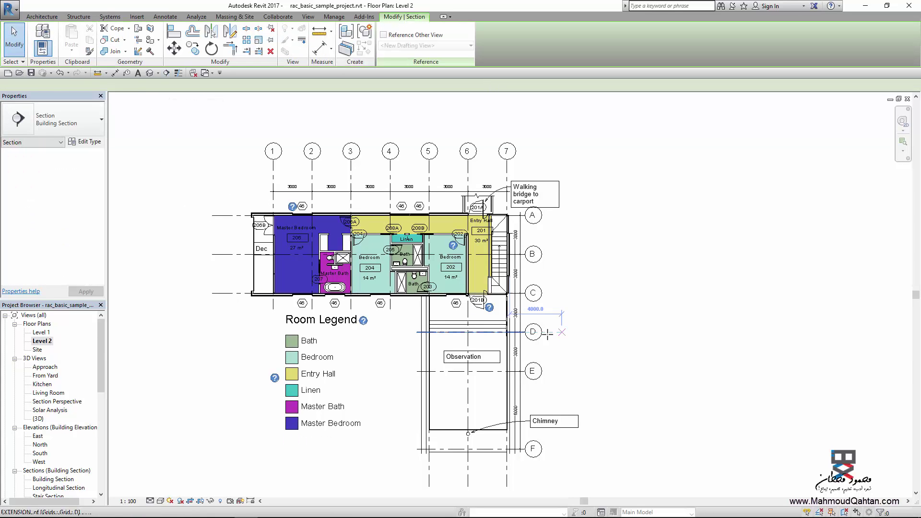
left_click(395, 397)
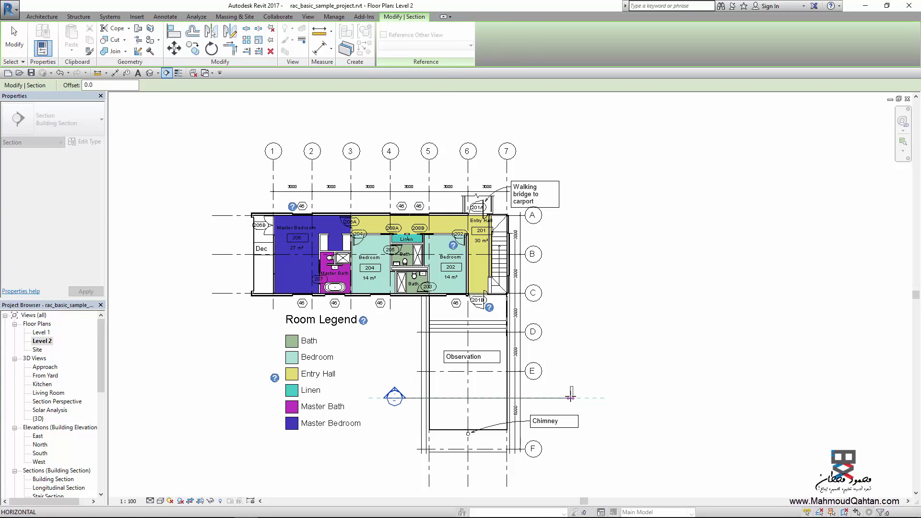
left_click(570, 397)
left_click(20, 43)
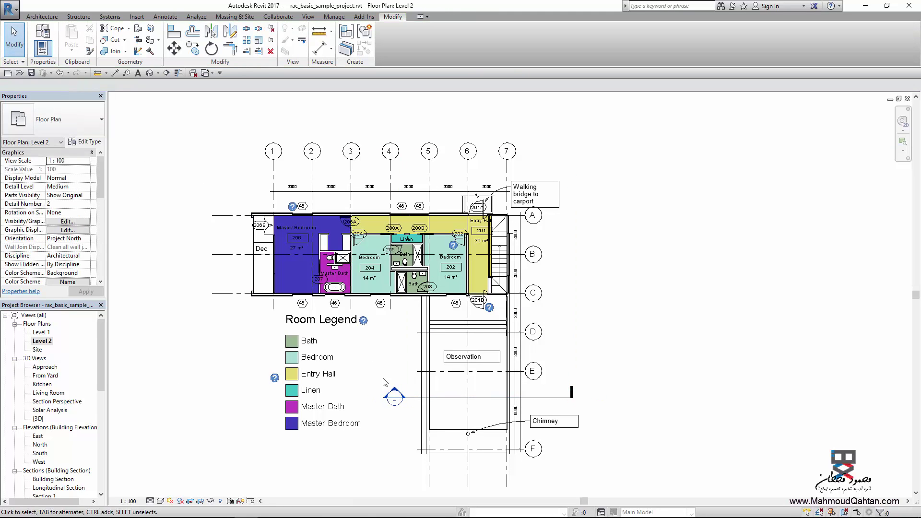
double_click(396, 393)
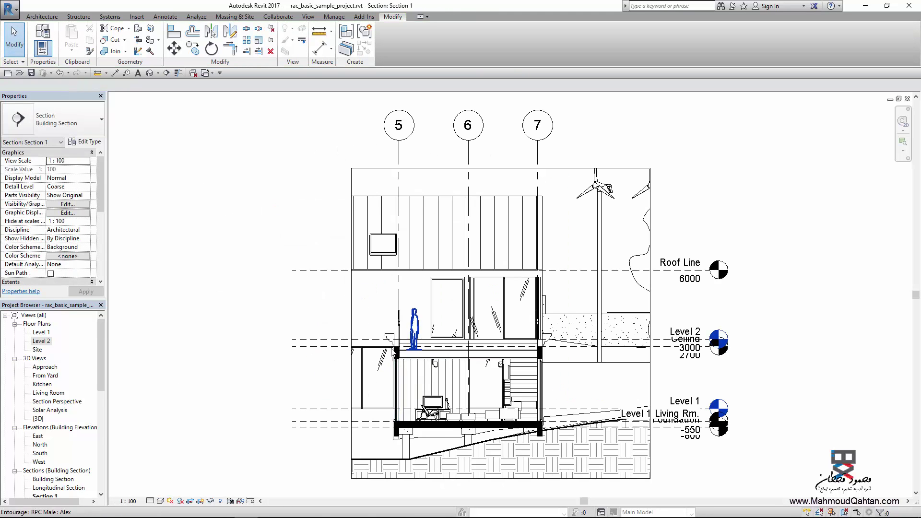
scroll(392, 352, "up", 3)
scroll(392, 351, "up", 2)
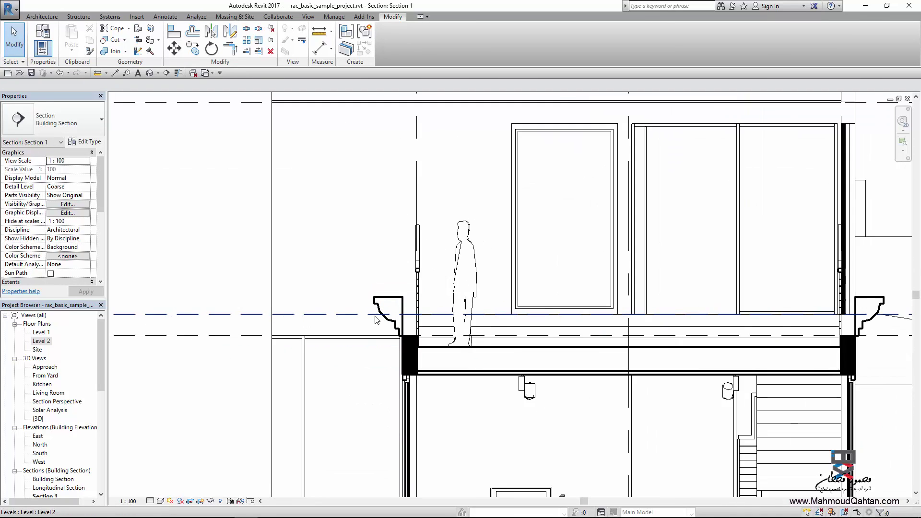
scroll(377, 320, "down", 5)
middle_click_drag(710, 311, 572, 311)
scroll(572, 311, "up", 6)
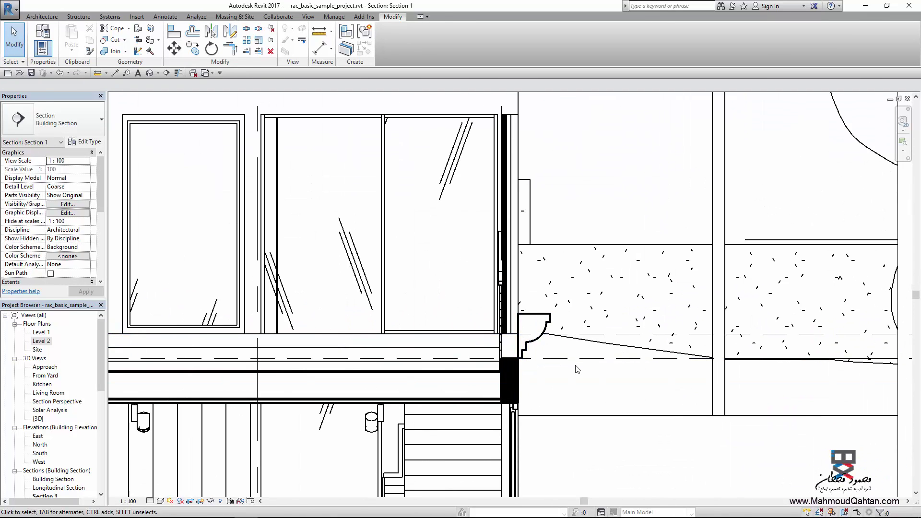
scroll(577, 369, "down", 3)
scroll(552, 394, "down", 1)
scroll(523, 416, "down", 1)
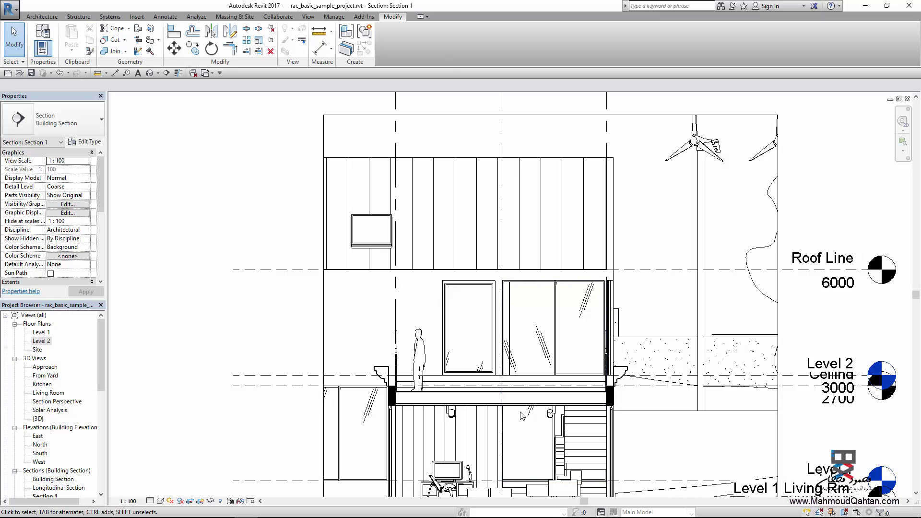